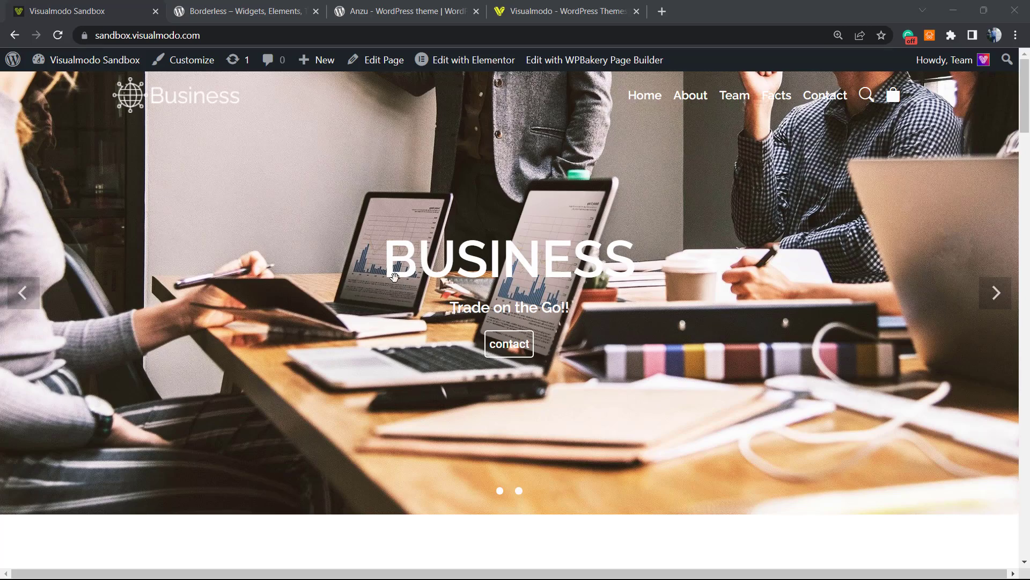
{"action": "scroll", "coordinate": [395, 276], "scroll_direction": "down", "scroll_amount": 3}
{"action": "scroll", "coordinate": [370, 276], "scroll_direction": "up", "scroll_amount": 3}
{"action": "scroll", "coordinate": [366, 277], "scroll_direction": "down", "scroll_amount": 5}
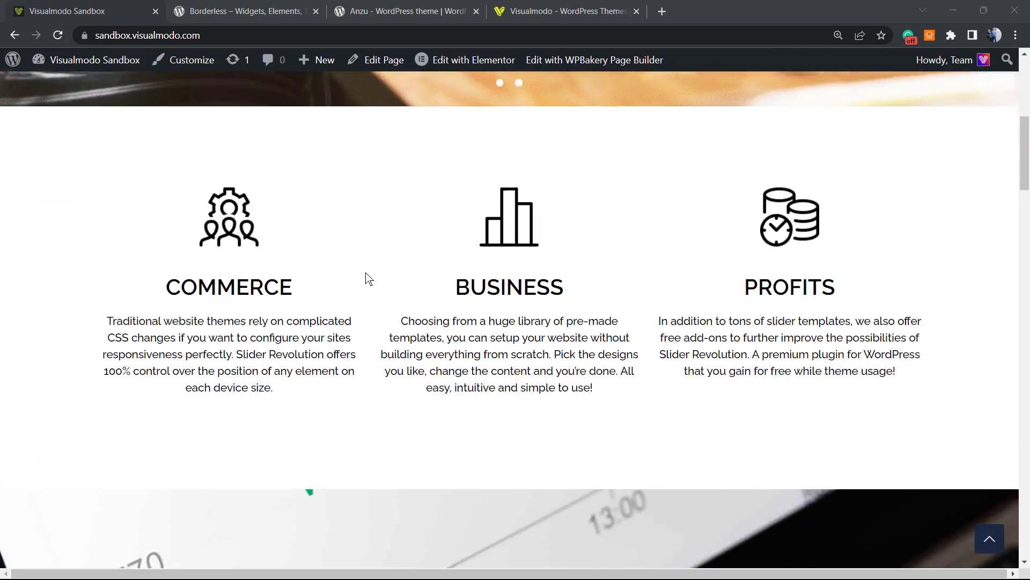
{"action": "scroll", "coordinate": [366, 278], "scroll_direction": "down", "scroll_amount": 6}
{"action": "scroll", "coordinate": [366, 278], "scroll_direction": "up", "scroll_amount": 2}
{"action": "scroll", "coordinate": [367, 277], "scroll_direction": "up", "scroll_amount": 10}
{"action": "scroll", "coordinate": [362, 277], "scroll_direction": "up", "scroll_amount": 2}
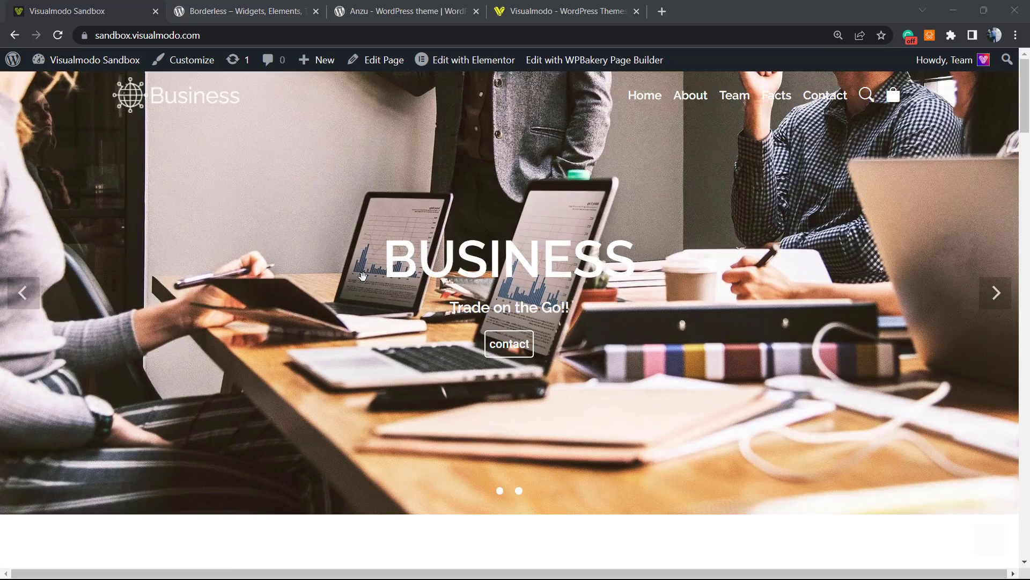
{"action": "scroll", "coordinate": [363, 277], "scroll_direction": "down", "scroll_amount": 5}
{"action": "scroll", "coordinate": [363, 283], "scroll_direction": "down", "scroll_amount": 5}
{"action": "scroll", "coordinate": [363, 286], "scroll_direction": "down", "scroll_amount": 5}
{"action": "scroll", "coordinate": [361, 291], "scroll_direction": "down", "scroll_amount": 5}
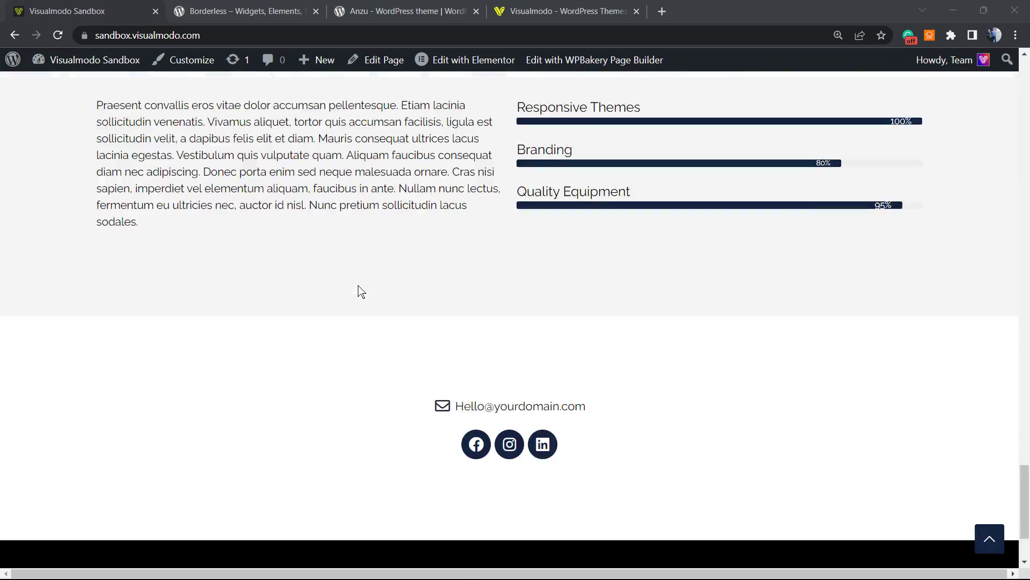
{"action": "scroll", "coordinate": [361, 291], "scroll_direction": "down", "scroll_amount": 4}
{"action": "scroll", "coordinate": [406, 374], "scroll_direction": "up", "scroll_amount": 1}
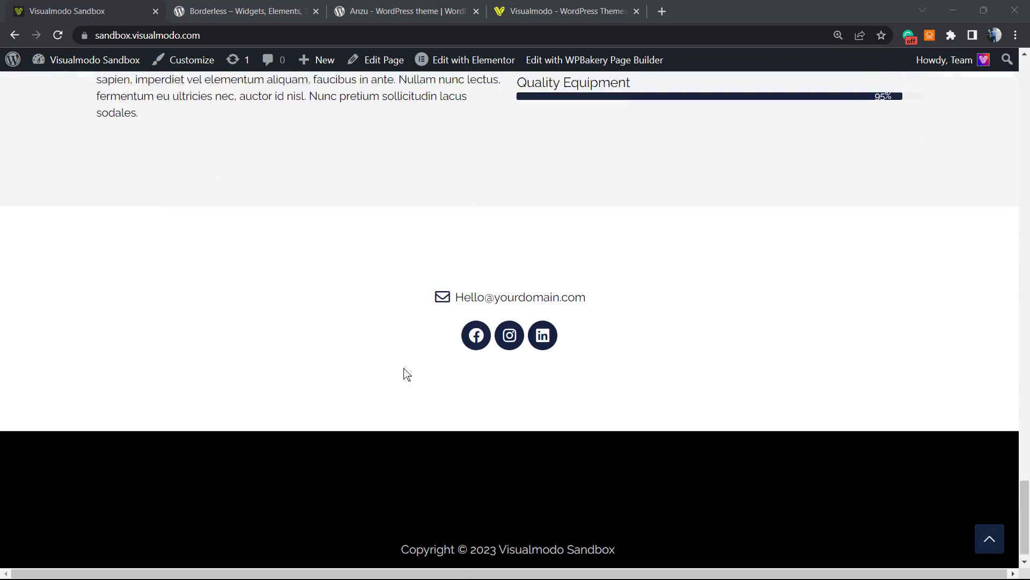
{"action": "scroll", "coordinate": [407, 373], "scroll_direction": "up", "scroll_amount": 6}
{"action": "scroll", "coordinate": [395, 354], "scroll_direction": "up", "scroll_amount": 6}
{"action": "scroll", "coordinate": [382, 346], "scroll_direction": "up", "scroll_amount": 6}
{"action": "scroll", "coordinate": [381, 343], "scroll_direction": "up", "scroll_amount": 5}
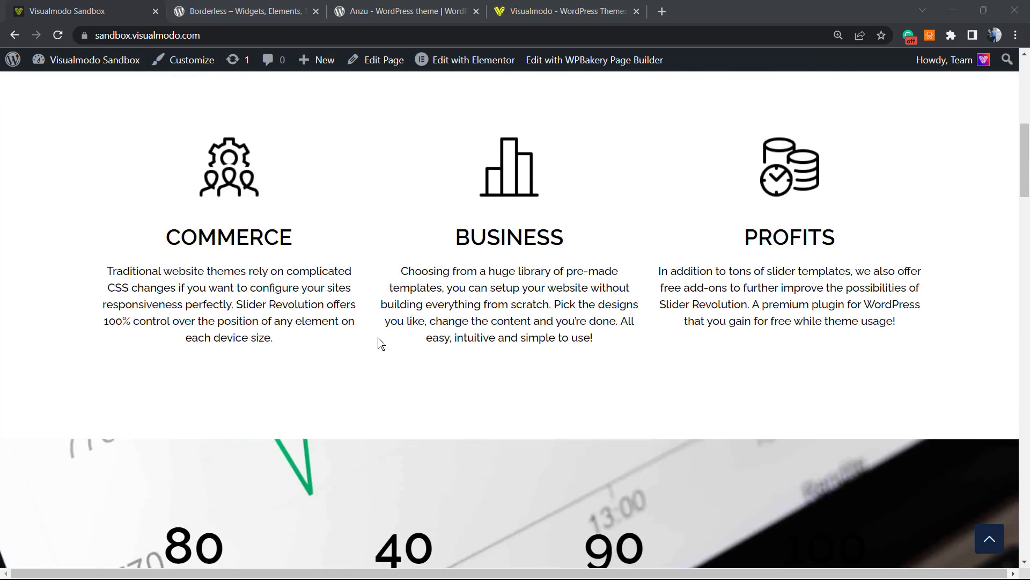
{"action": "scroll", "coordinate": [381, 343], "scroll_direction": "up", "scroll_amount": 5}
{"action": "scroll", "coordinate": [381, 343], "scroll_direction": "up", "scroll_amount": 2}
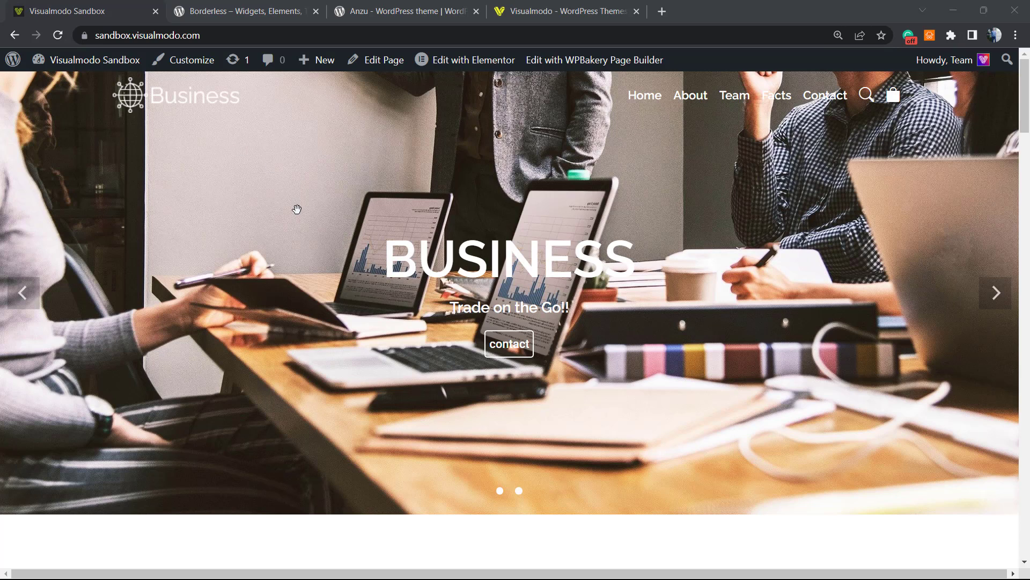
{"action": "mouse_move", "coordinate": [94, 60]}
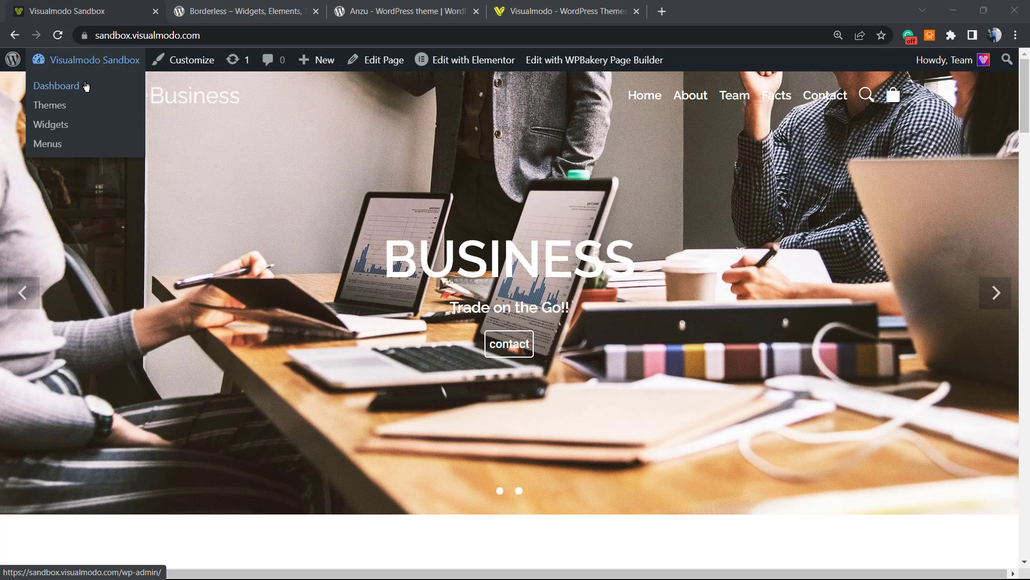
- Go from the front end to the admin Add Plugins page via Dashboard and Plugins > Add New
{"action": "left_click", "coordinate": [56, 86]}
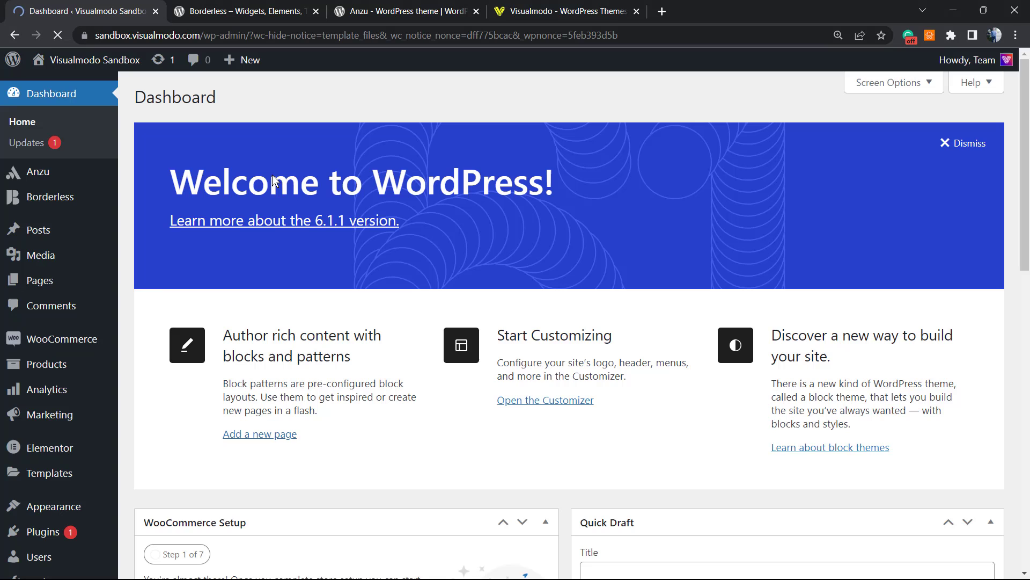
{"action": "mouse_move", "coordinate": [49, 413]}
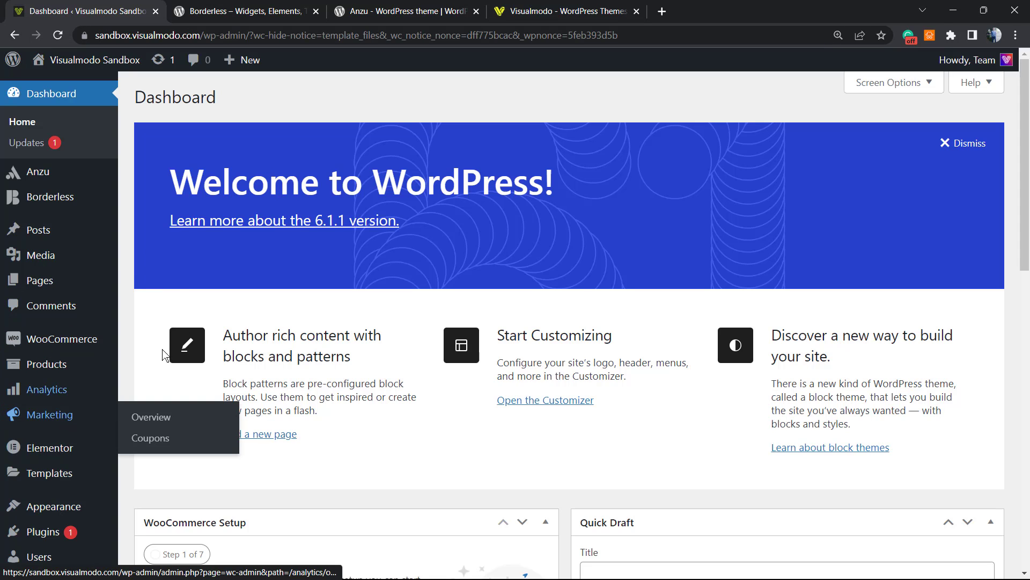
{"action": "scroll", "coordinate": [88, 348], "scroll_direction": "down", "scroll_amount": 3}
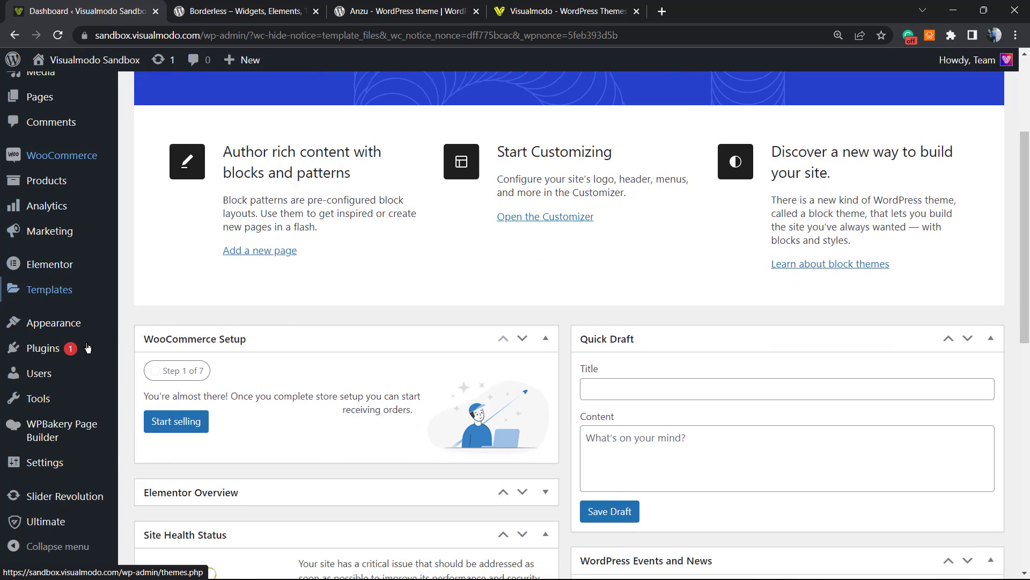
{"action": "scroll", "coordinate": [88, 349], "scroll_direction": "down", "scroll_amount": 1}
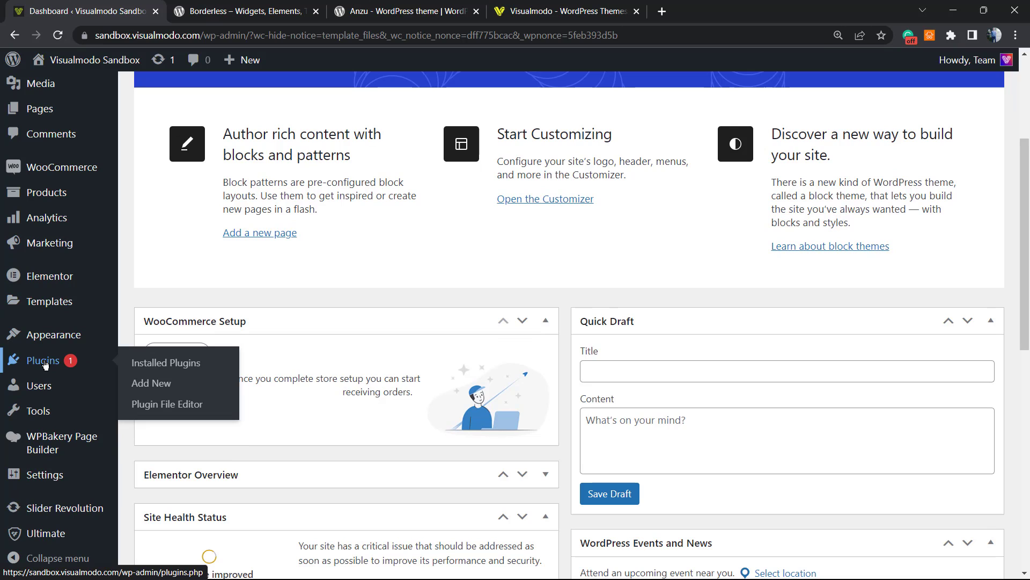
{"action": "left_click", "coordinate": [152, 385]}
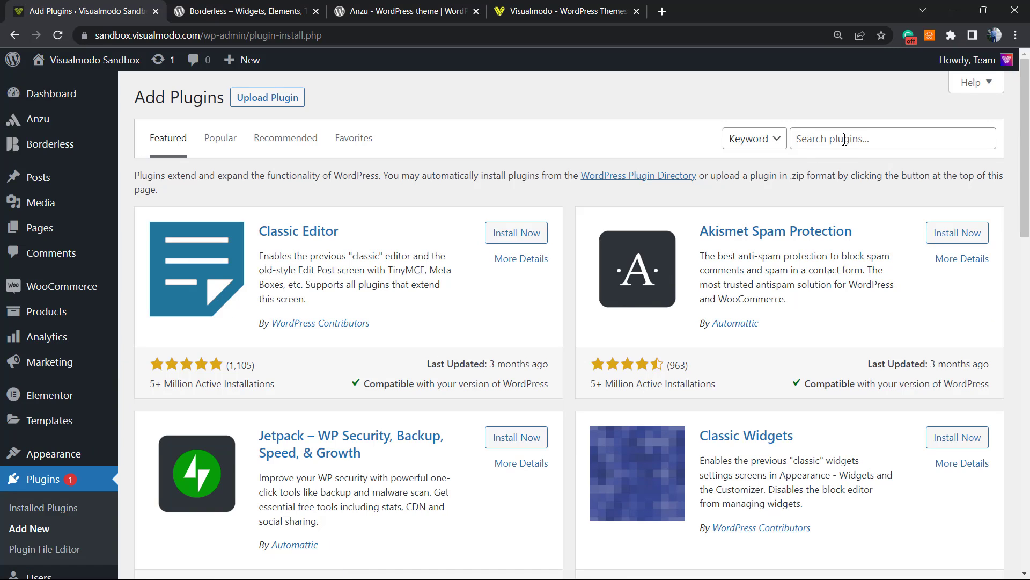
- Search the plugin directory for 'wp code' and activate the WPCode plugin
{"action": "left_click", "coordinate": [877, 144]}
{"action": "type", "text": "w"}
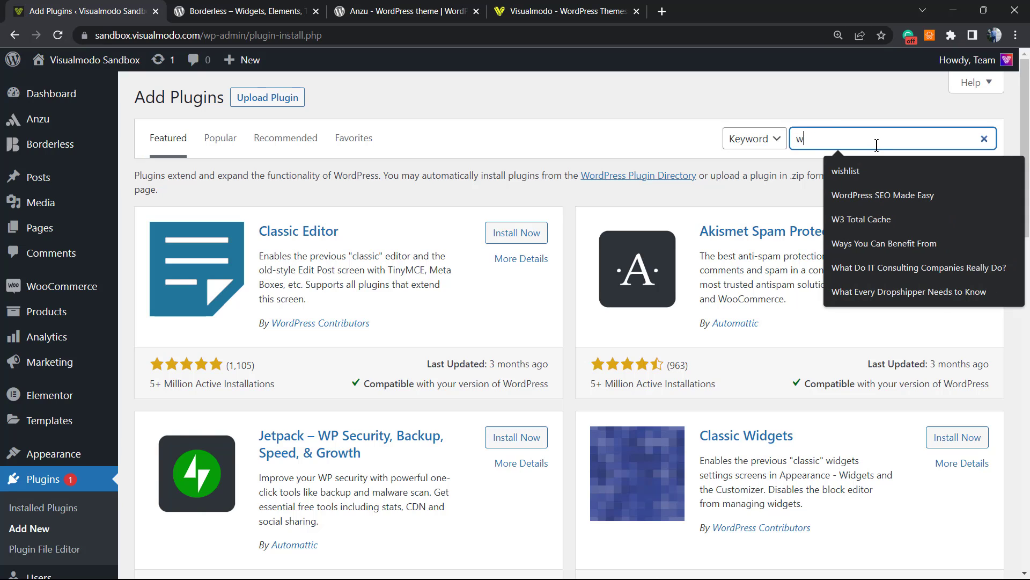
{"action": "type", "text": "p code"}
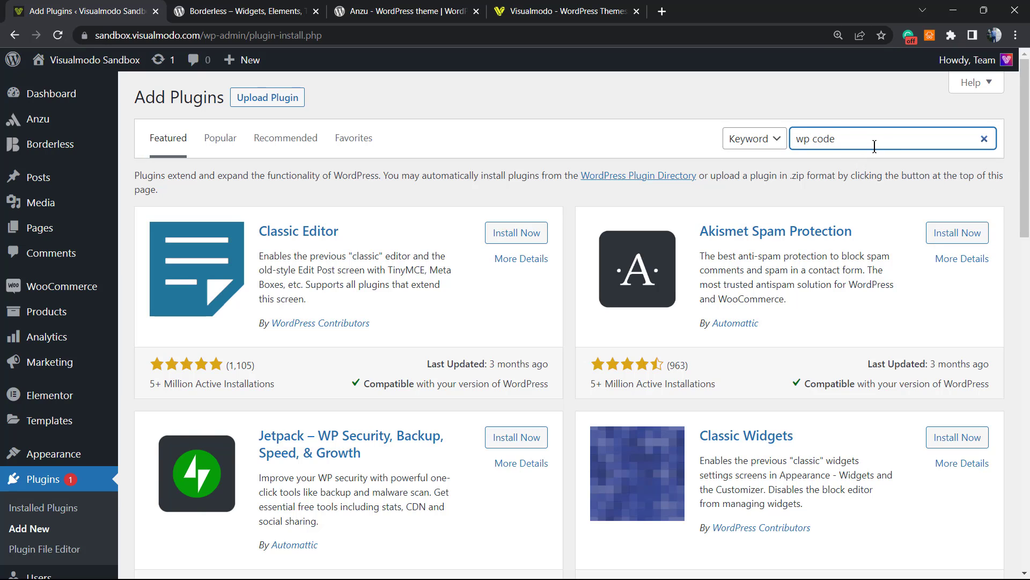
{"action": "key", "text": "Return"}
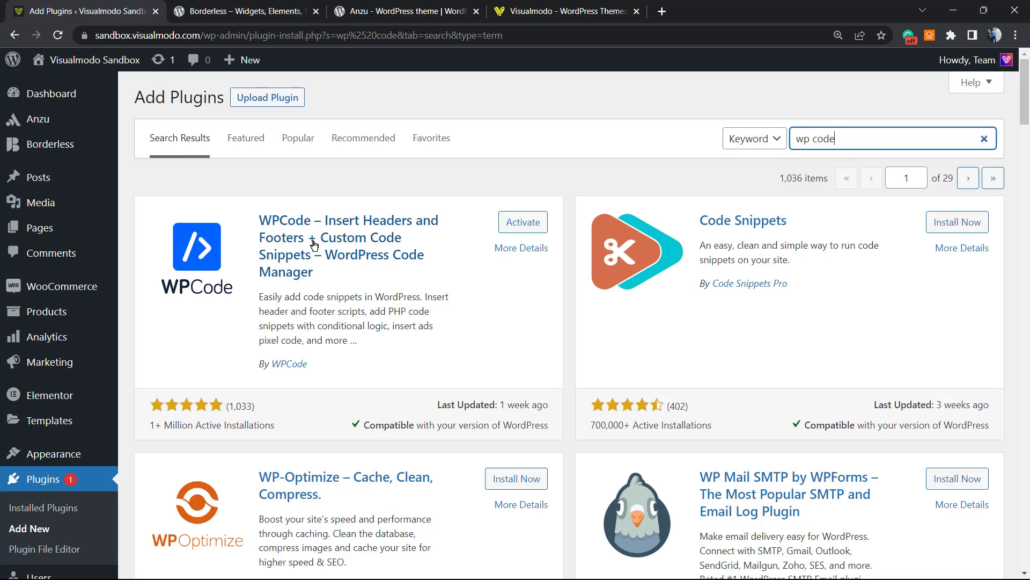
{"action": "left_click", "coordinate": [523, 222]}
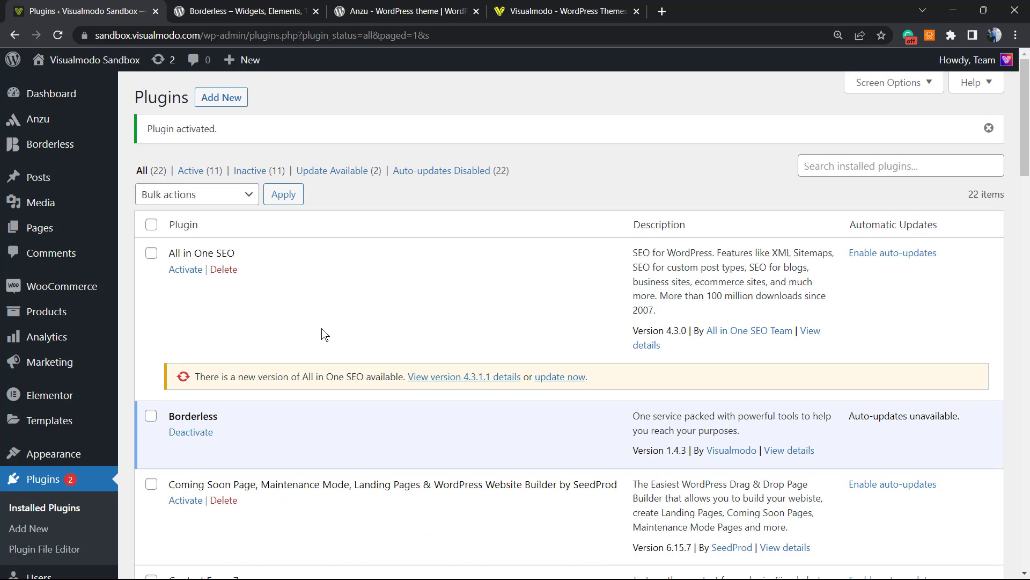
{"action": "scroll", "coordinate": [137, 367], "scroll_direction": "down", "scroll_amount": 3}
{"action": "scroll", "coordinate": [81, 400], "scroll_direction": "down", "scroll_amount": 1}
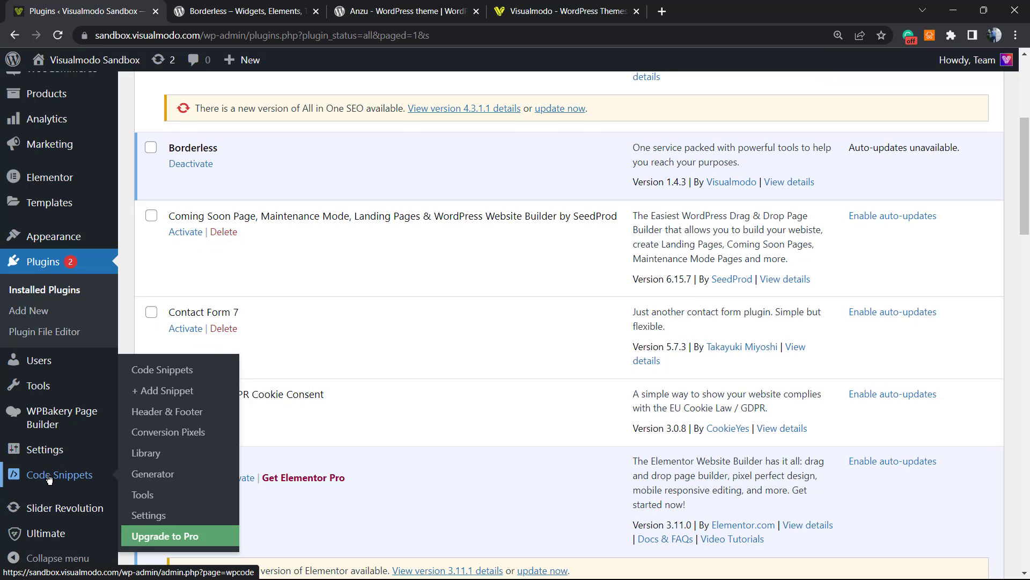
- Start a new WPCode snippet using the blank Add Your Custom Code option
{"action": "mouse_move", "coordinate": [59, 474]}
{"action": "left_click", "coordinate": [169, 391]}
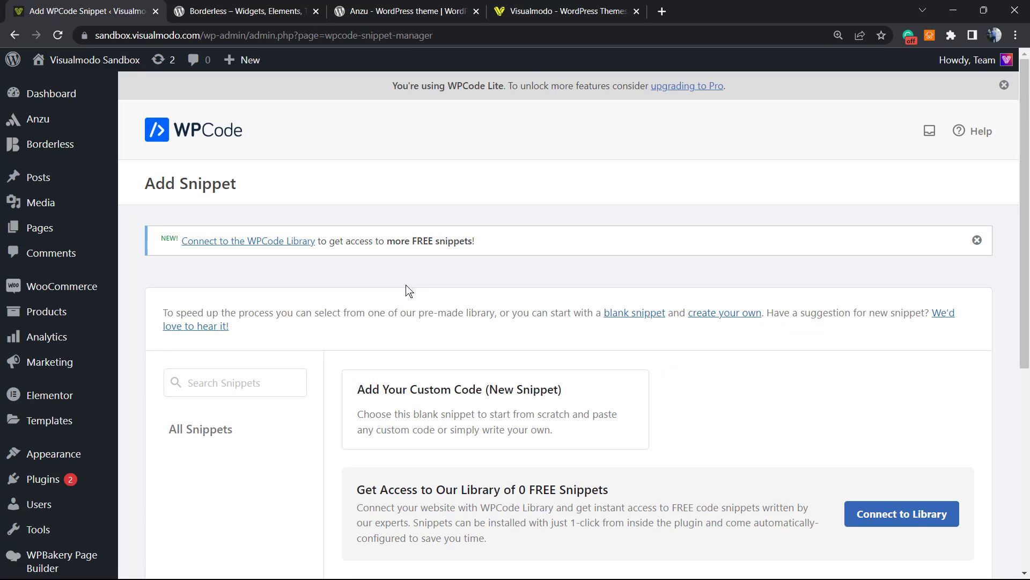
{"action": "scroll", "coordinate": [407, 284], "scroll_direction": "down", "scroll_amount": 2}
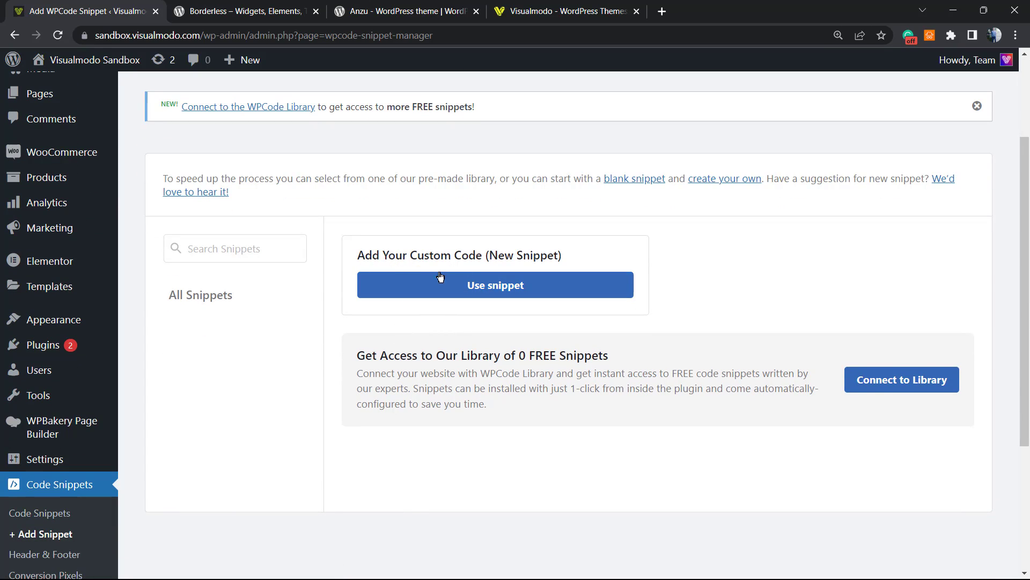
{"action": "left_click", "coordinate": [475, 285]}
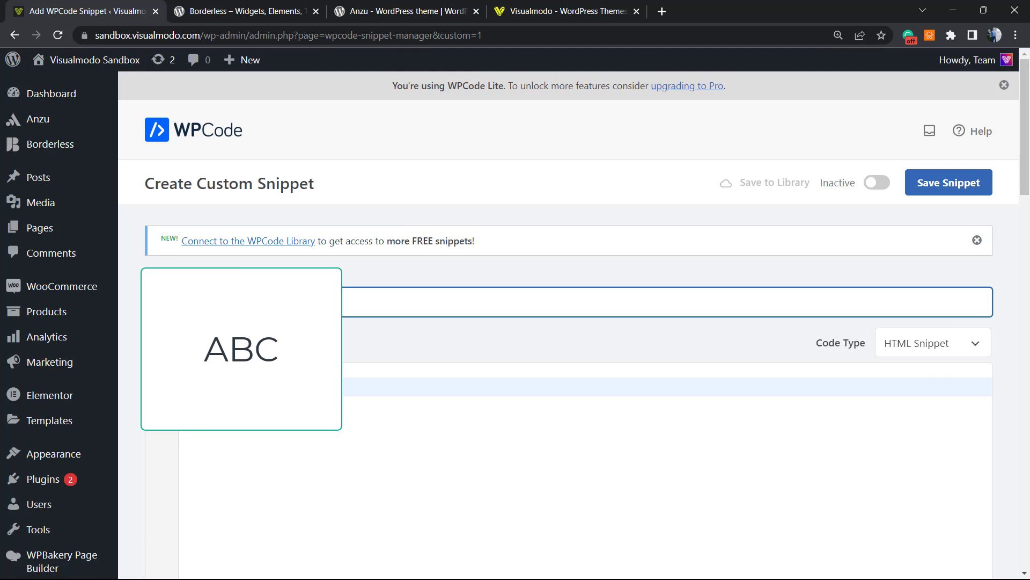
{"action": "type", "text": "Remove la"}
{"action": "type", "text": "zy "}
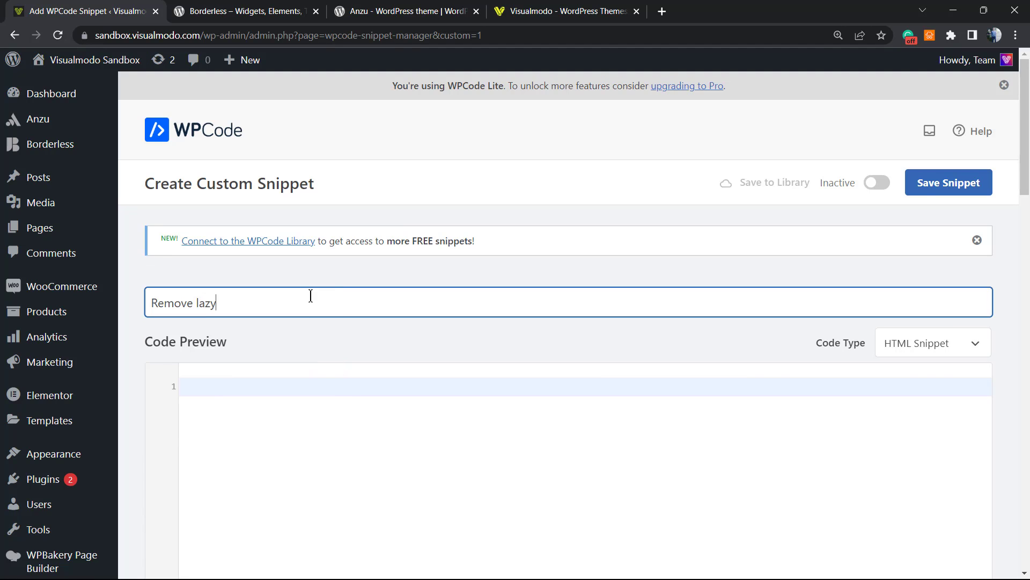
{"action": "type", "text": "load"}
- Make the snippet PHP and paste add_filter( 'wp_lazy_loading_enabled', '__return_false' ); into its code body
{"action": "left_click", "coordinate": [906, 345]}
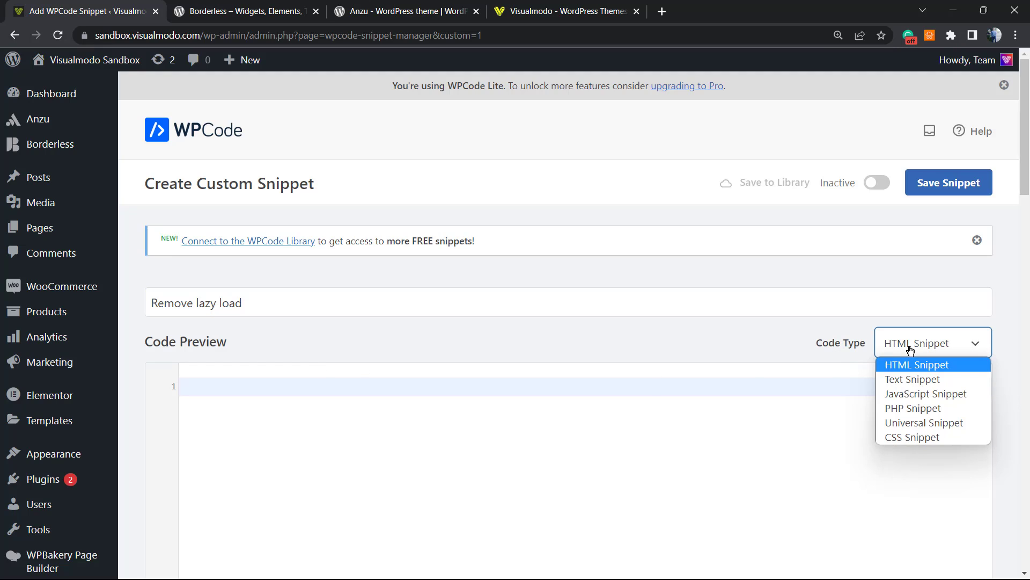
{"action": "left_click", "coordinate": [913, 409]}
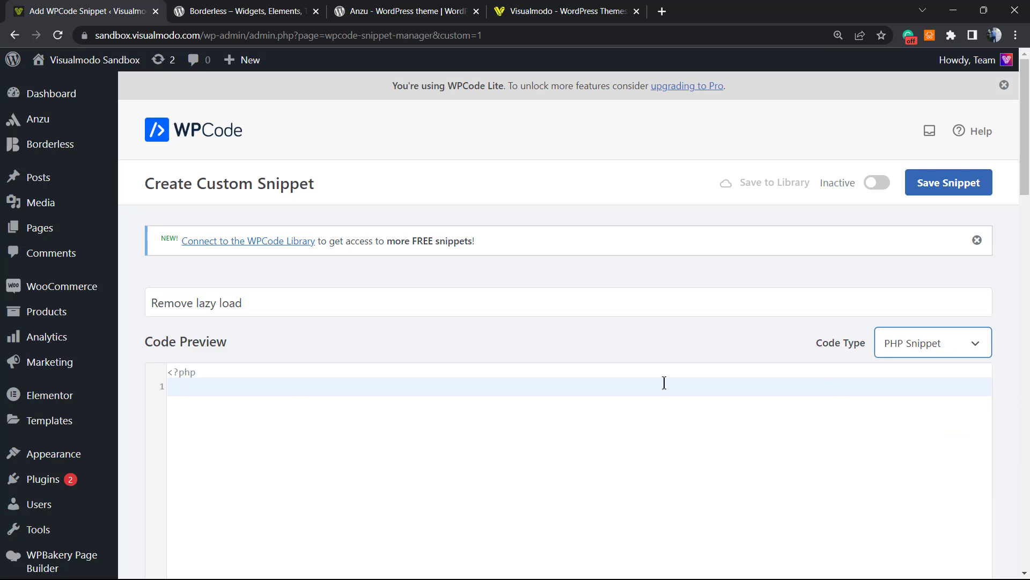
{"action": "left_click", "coordinate": [284, 390]}
{"action": "type", "text": "add_filter( 'wp_lazy_loading_enabled', '__return_false' );"}
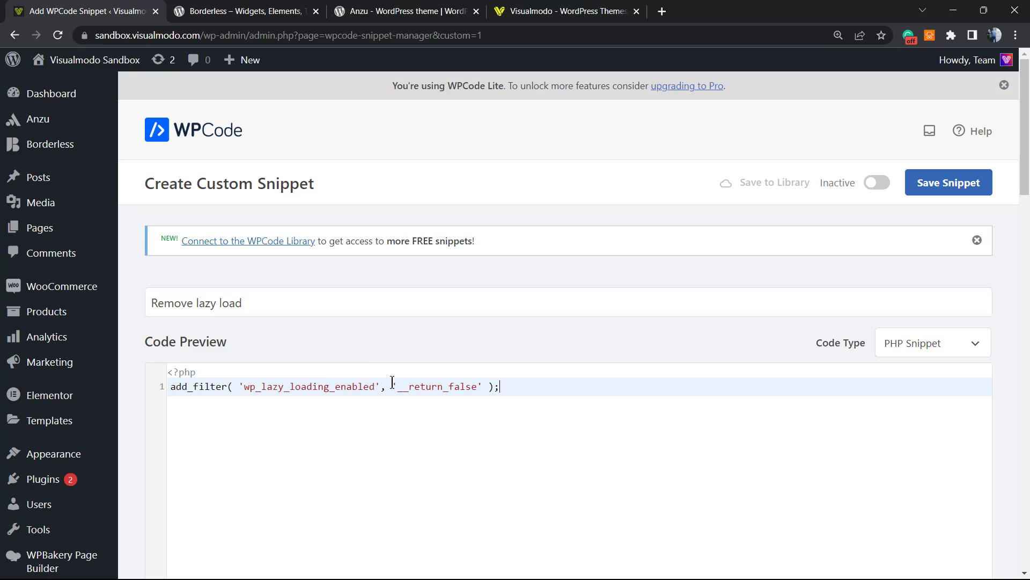
{"action": "scroll", "coordinate": [568, 277], "scroll_direction": "down", "scroll_amount": 2}
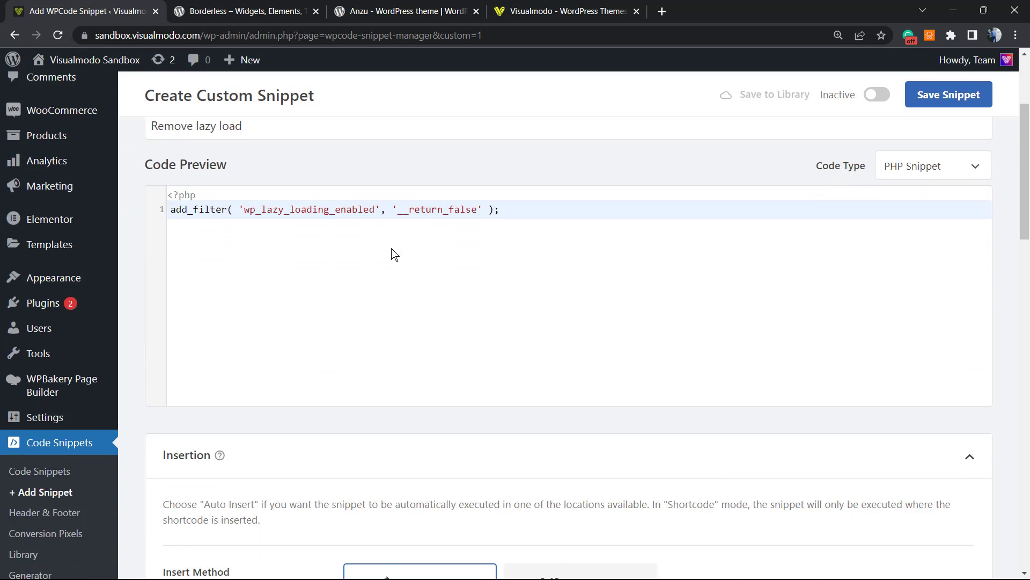
{"action": "scroll", "coordinate": [394, 254], "scroll_direction": "down", "scroll_amount": 2}
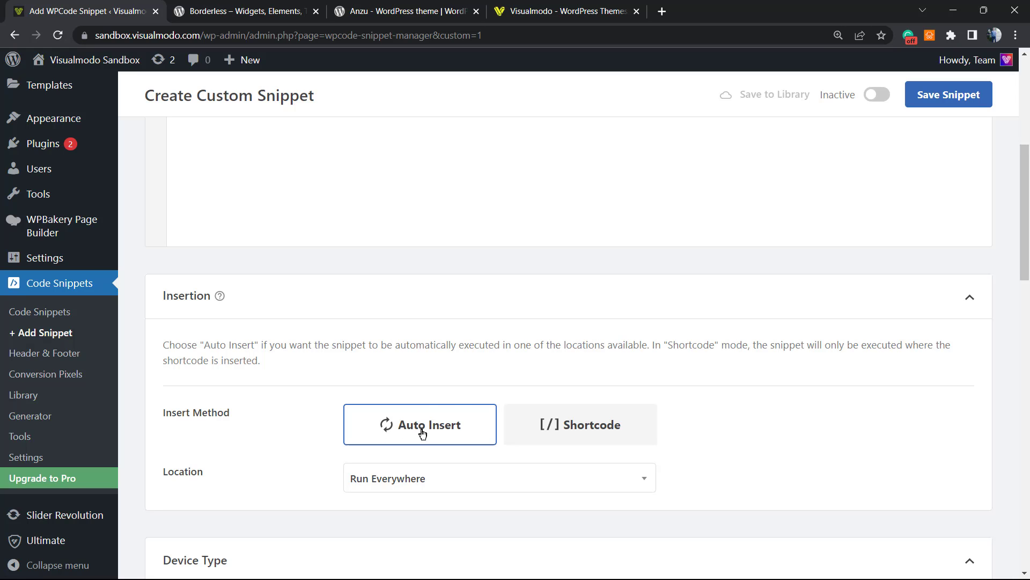
{"action": "scroll", "coordinate": [422, 383], "scroll_direction": "up", "scroll_amount": 6}
{"action": "scroll", "coordinate": [429, 372], "scroll_direction": "up", "scroll_amount": 3}
{"action": "scroll", "coordinate": [429, 372], "scroll_direction": "up", "scroll_amount": 3}
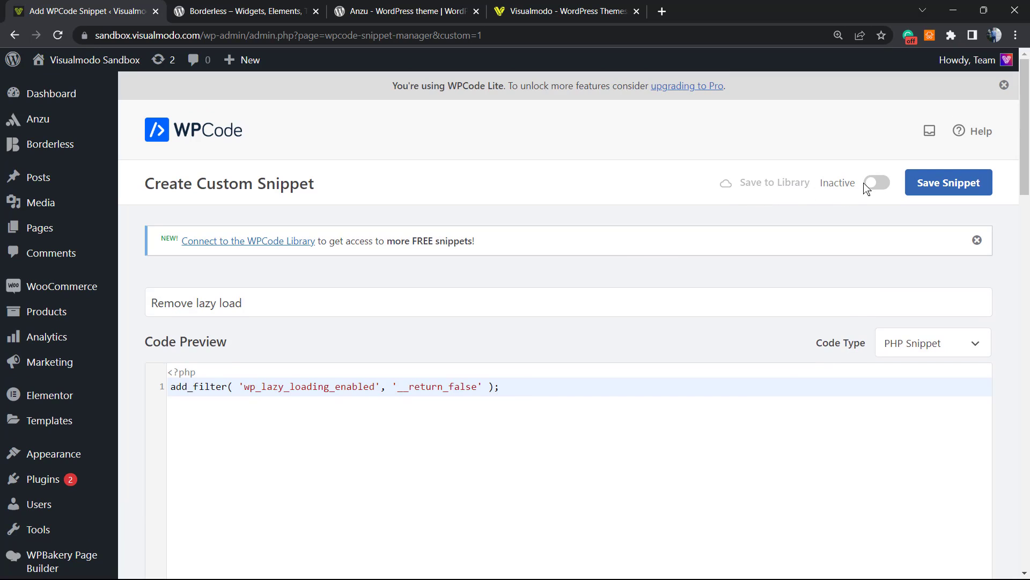
- Toggle the Remove lazy load snippet to Active and save it
{"action": "left_click", "coordinate": [878, 183]}
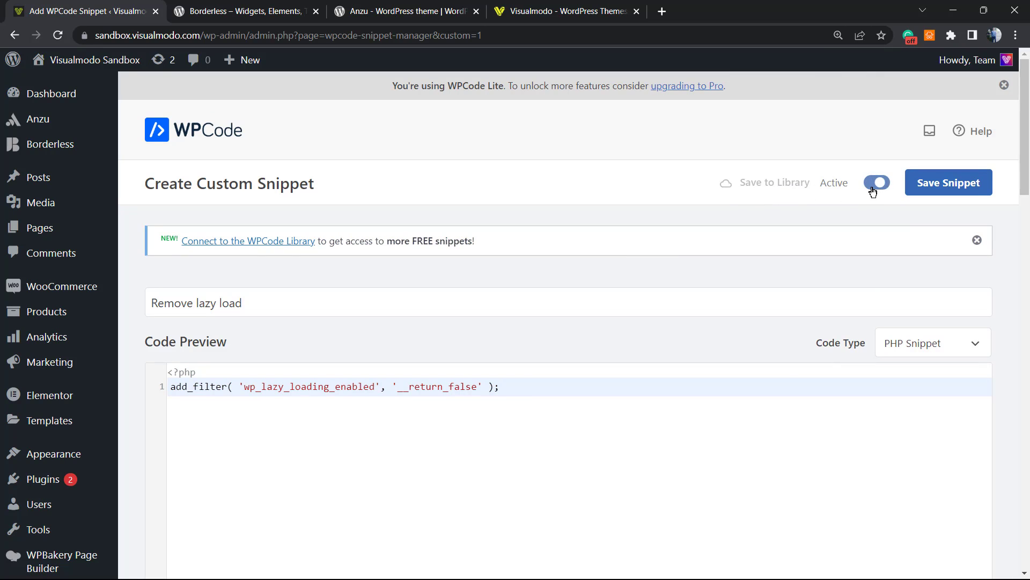
{"action": "left_click", "coordinate": [937, 187]}
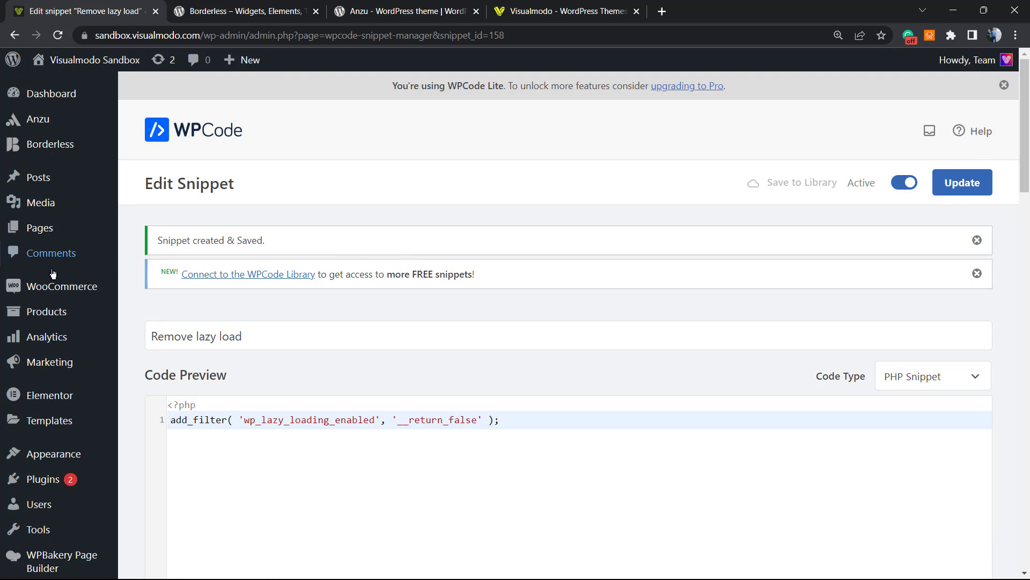
- Visit the site's front page to check it, then switch to the Borderless plugin tab
{"action": "left_click", "coordinate": [257, 11]}
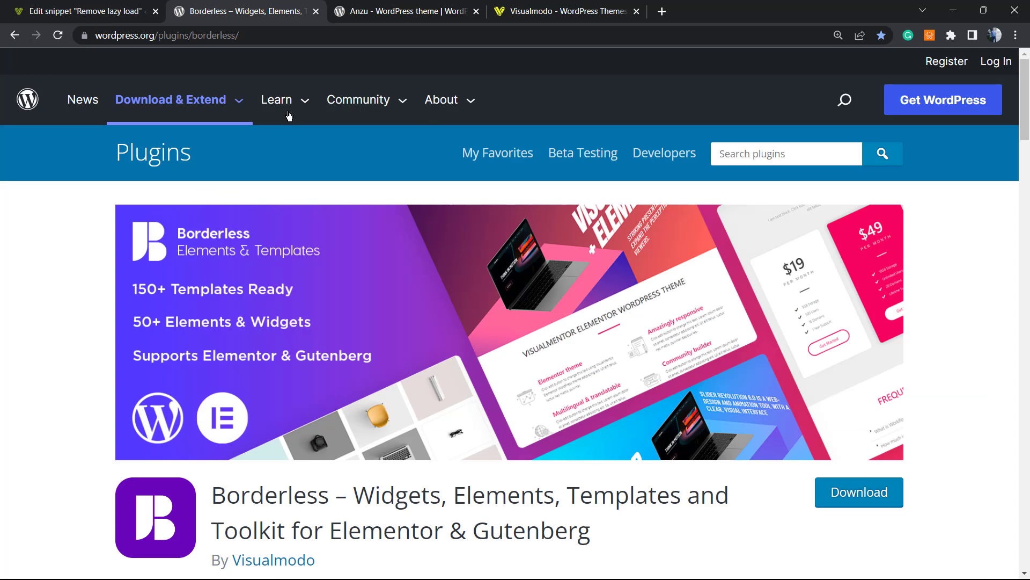
{"action": "left_click", "coordinate": [85, 11]}
{"action": "mouse_move", "coordinate": [87, 60]}
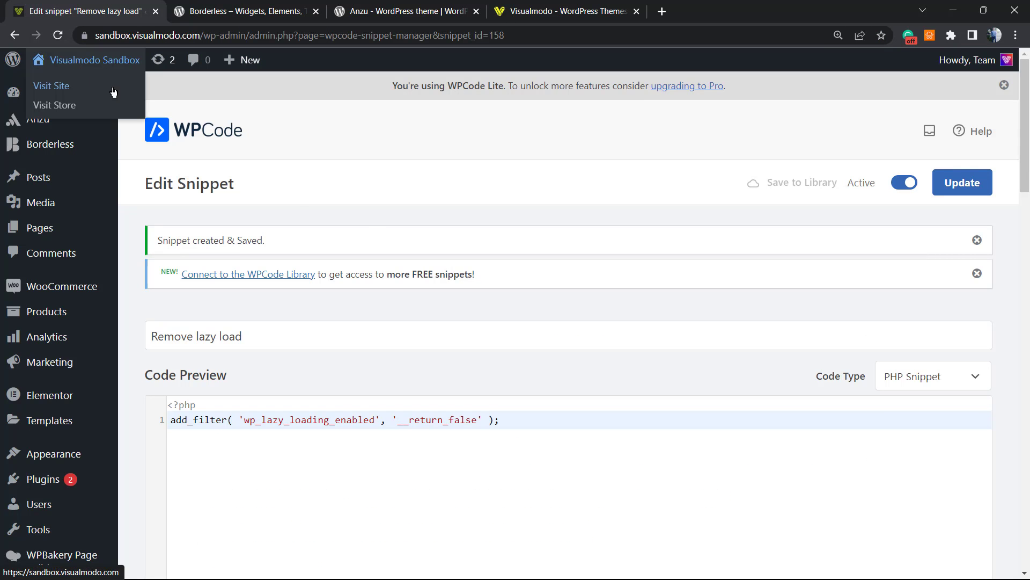
{"action": "left_click", "coordinate": [51, 86]}
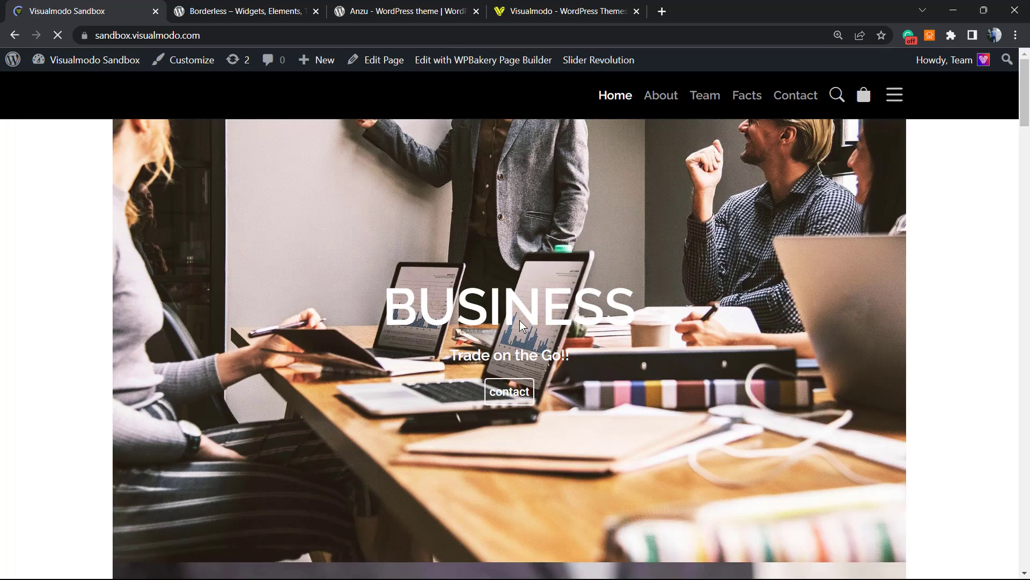
{"action": "scroll", "coordinate": [475, 314], "scroll_direction": "down", "scroll_amount": 5}
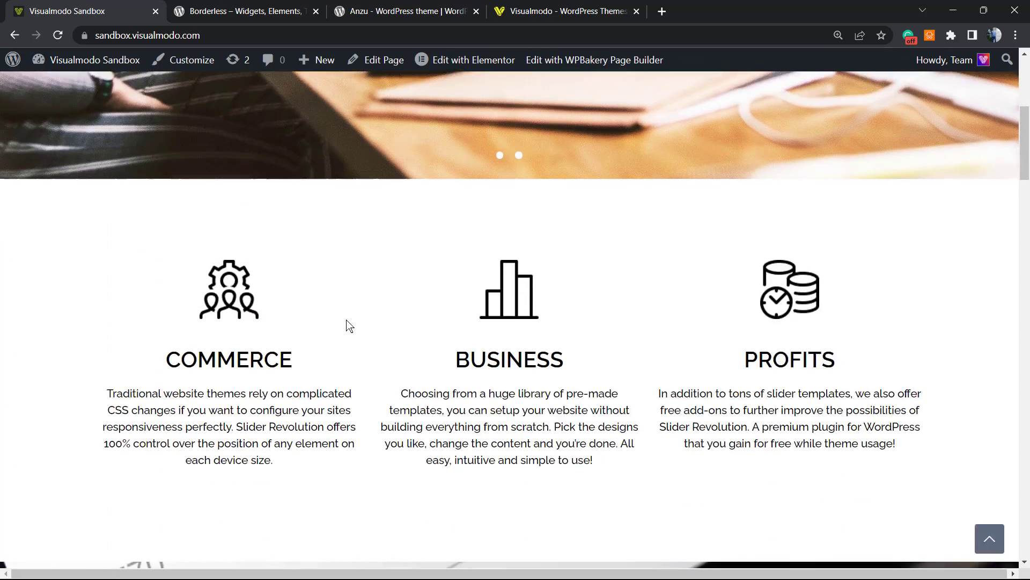
{"action": "scroll", "coordinate": [349, 325], "scroll_direction": "down", "scroll_amount": 4}
{"action": "scroll", "coordinate": [348, 326], "scroll_direction": "up", "scroll_amount": 10}
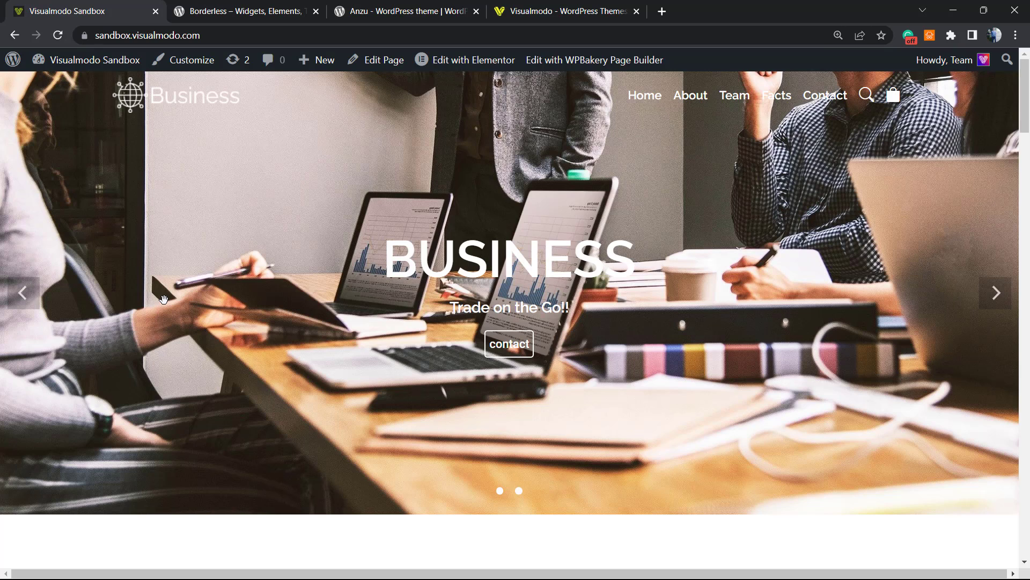
{"action": "left_click", "coordinate": [218, 10]}
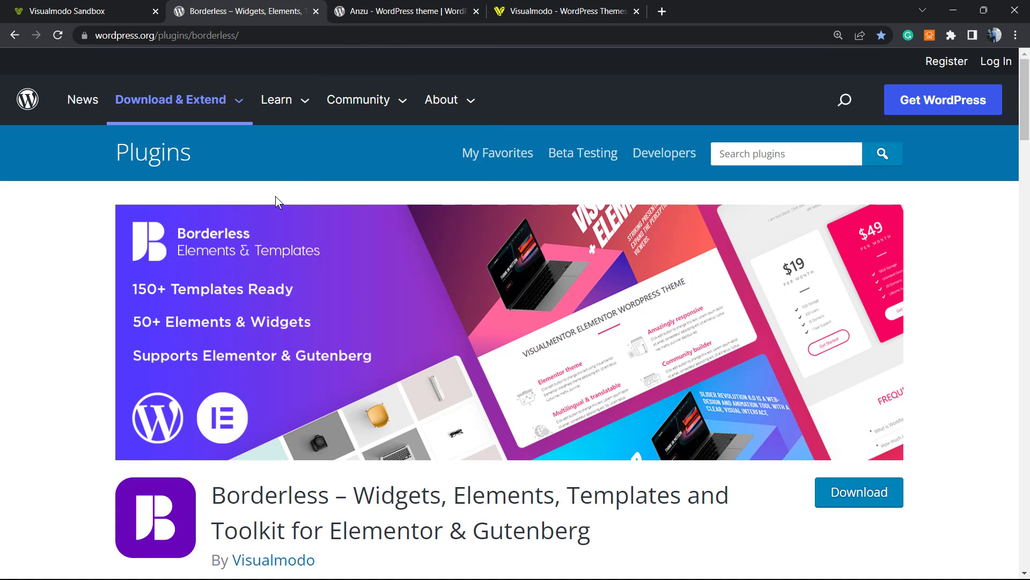
- View the Anzu theme page, then switch to the Visualmodo homepage tab
{"action": "left_click", "coordinate": [386, 12]}
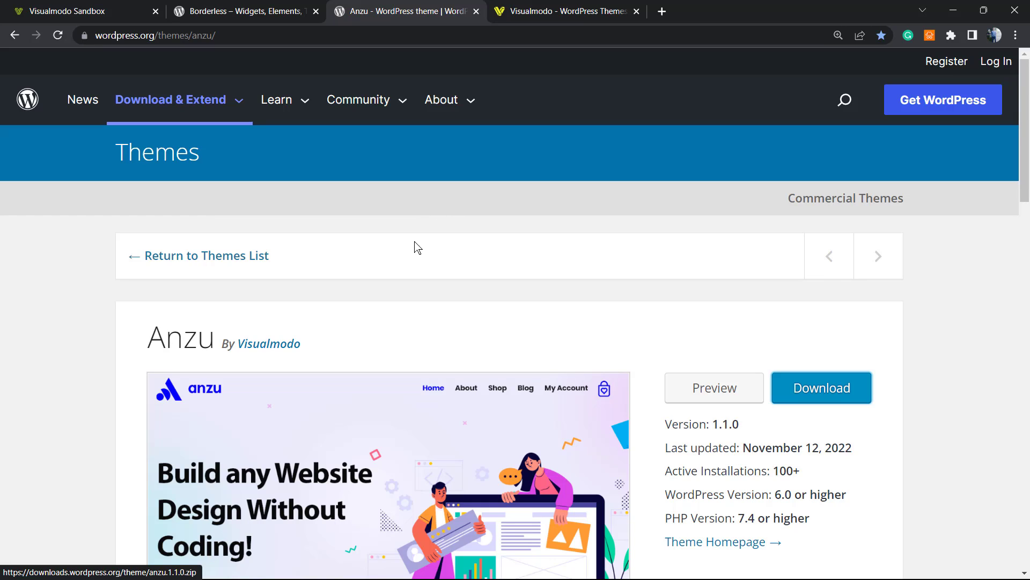
{"action": "left_click", "coordinate": [576, 10]}
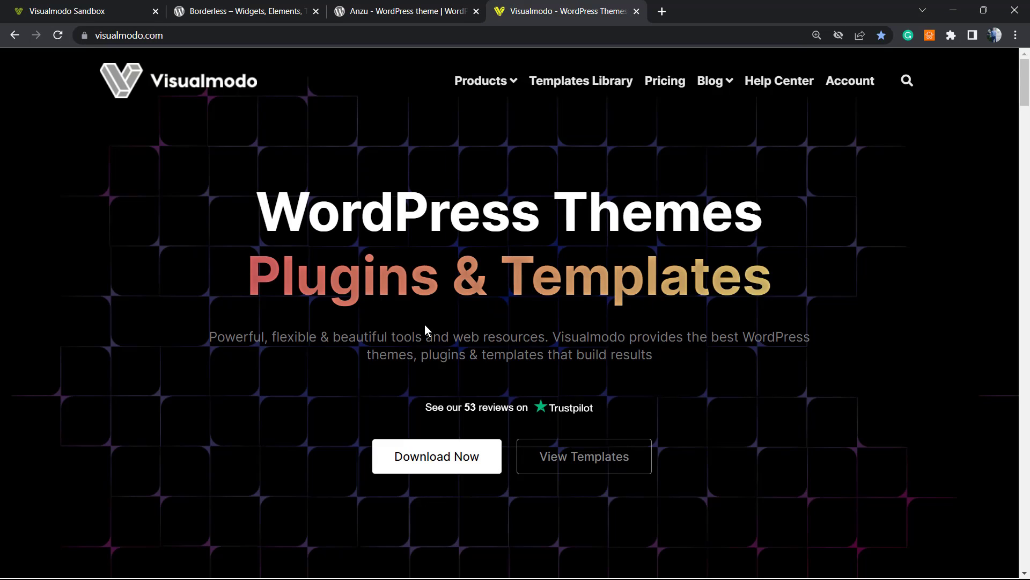
- Open Visualmodo's Templates Library and scroll down through the template cards
{"action": "left_click", "coordinate": [580, 80]}
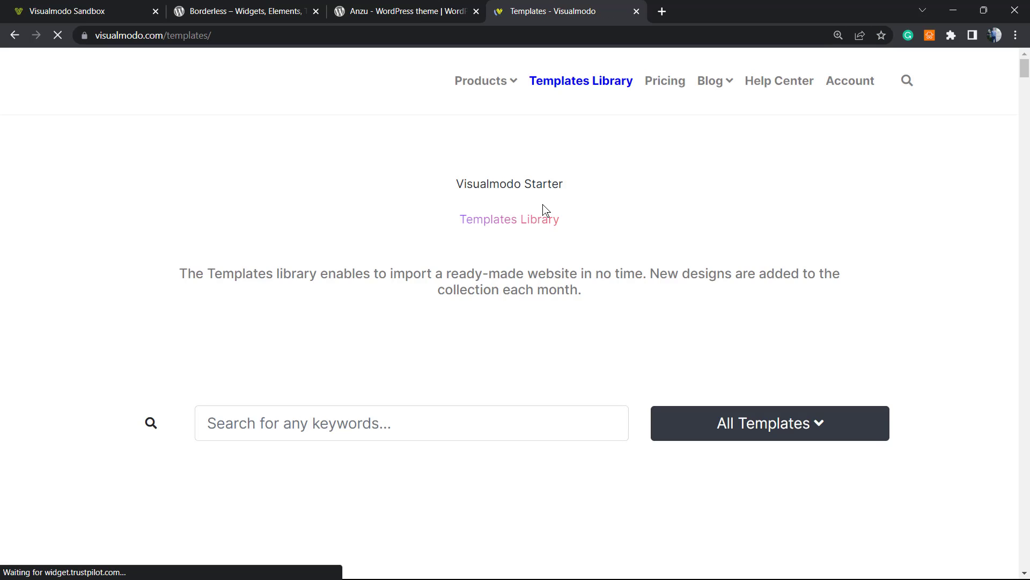
{"action": "scroll", "coordinate": [504, 275], "scroll_direction": "down", "scroll_amount": 3}
{"action": "scroll", "coordinate": [500, 276], "scroll_direction": "down", "scroll_amount": 5}
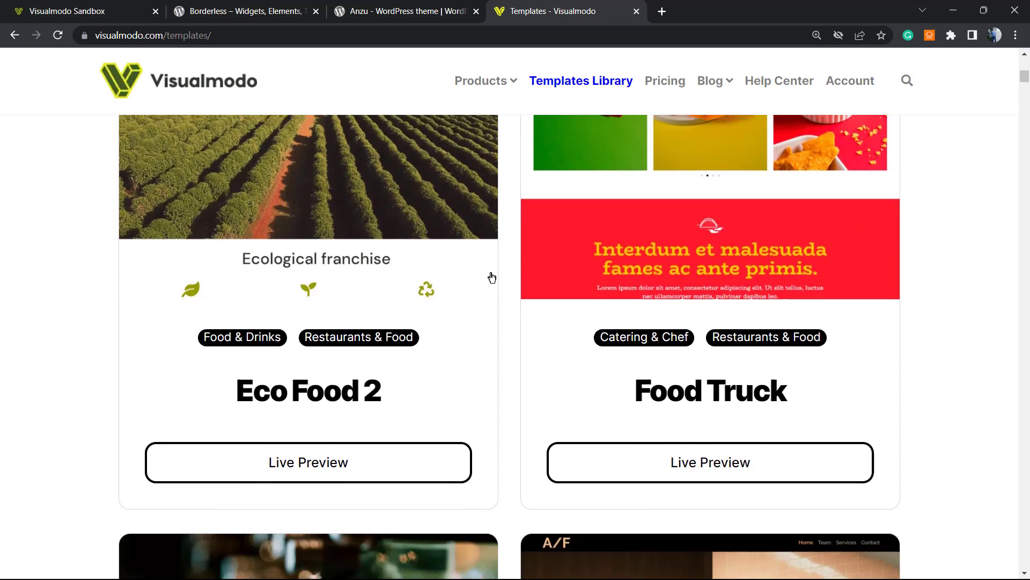
{"action": "scroll", "coordinate": [467, 274], "scroll_direction": "down", "scroll_amount": 5}
{"action": "scroll", "coordinate": [456, 272], "scroll_direction": "down", "scroll_amount": 4}
{"action": "scroll", "coordinate": [457, 272], "scroll_direction": "down", "scroll_amount": 5}
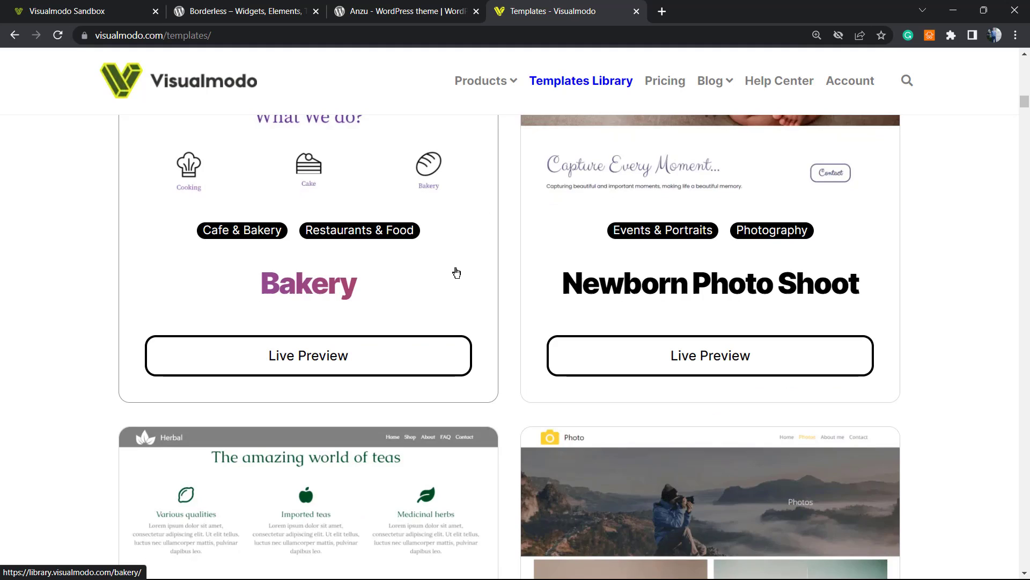
{"action": "scroll", "coordinate": [456, 271], "scroll_direction": "down", "scroll_amount": 5}
{"action": "scroll", "coordinate": [451, 273], "scroll_direction": "down", "scroll_amount": 5}
{"action": "scroll", "coordinate": [446, 281], "scroll_direction": "down", "scroll_amount": 3}
{"action": "scroll", "coordinate": [446, 280], "scroll_direction": "down", "scroll_amount": 5}
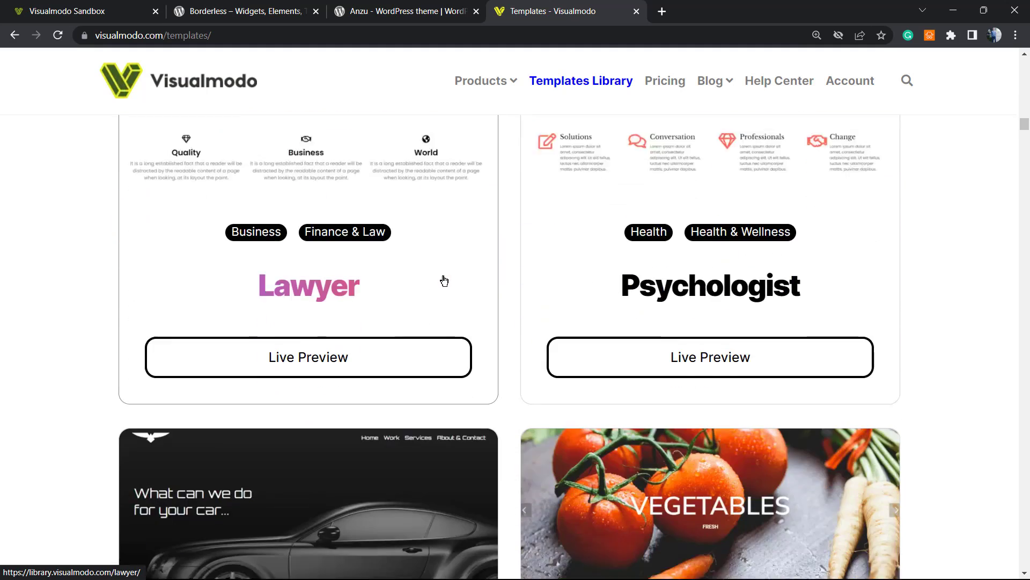
{"action": "scroll", "coordinate": [443, 280], "scroll_direction": "down", "scroll_amount": 4}
{"action": "scroll", "coordinate": [442, 282], "scroll_direction": "down", "scroll_amount": 5}
{"action": "scroll", "coordinate": [435, 286], "scroll_direction": "down", "scroll_amount": 4}
{"action": "scroll", "coordinate": [434, 286], "scroll_direction": "down", "scroll_amount": 5}
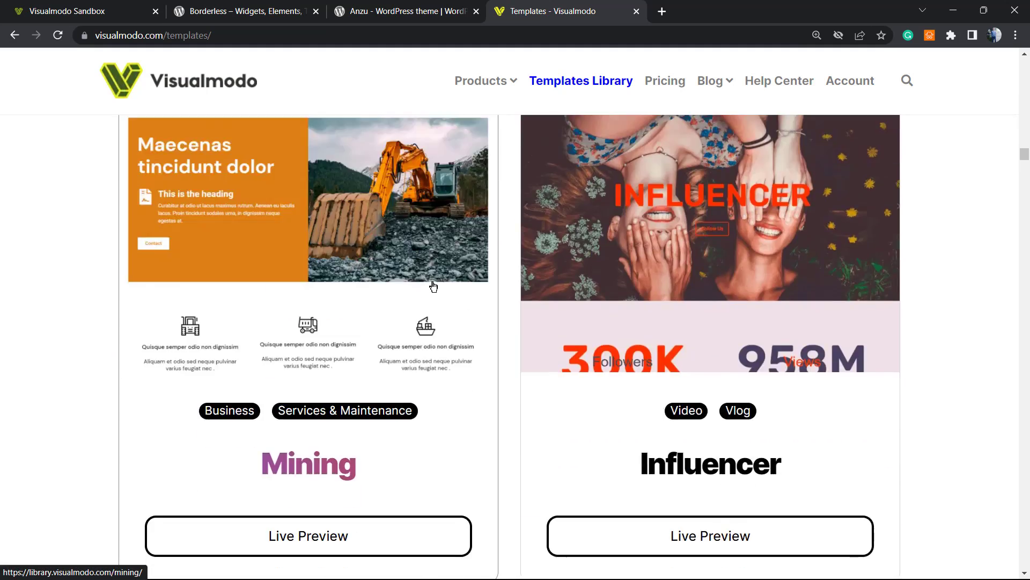
{"action": "scroll", "coordinate": [431, 286], "scroll_direction": "down", "scroll_amount": 5}
{"action": "scroll", "coordinate": [422, 294], "scroll_direction": "down", "scroll_amount": 1}
{"action": "scroll", "coordinate": [418, 303], "scroll_direction": "down", "scroll_amount": 3}
{"action": "scroll", "coordinate": [418, 303], "scroll_direction": "down", "scroll_amount": 5}
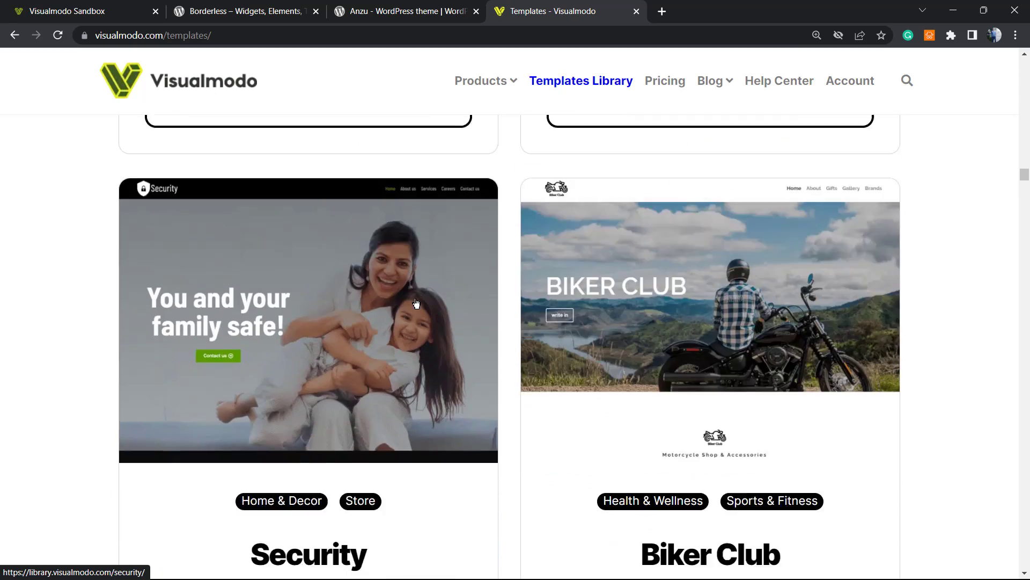
{"action": "scroll", "coordinate": [418, 303], "scroll_direction": "down", "scroll_amount": 4}
{"action": "scroll", "coordinate": [455, 318], "scroll_direction": "down", "scroll_amount": 3}
{"action": "scroll", "coordinate": [476, 313], "scroll_direction": "down", "scroll_amount": 5}
{"action": "scroll", "coordinate": [476, 313], "scroll_direction": "down", "scroll_amount": 5}
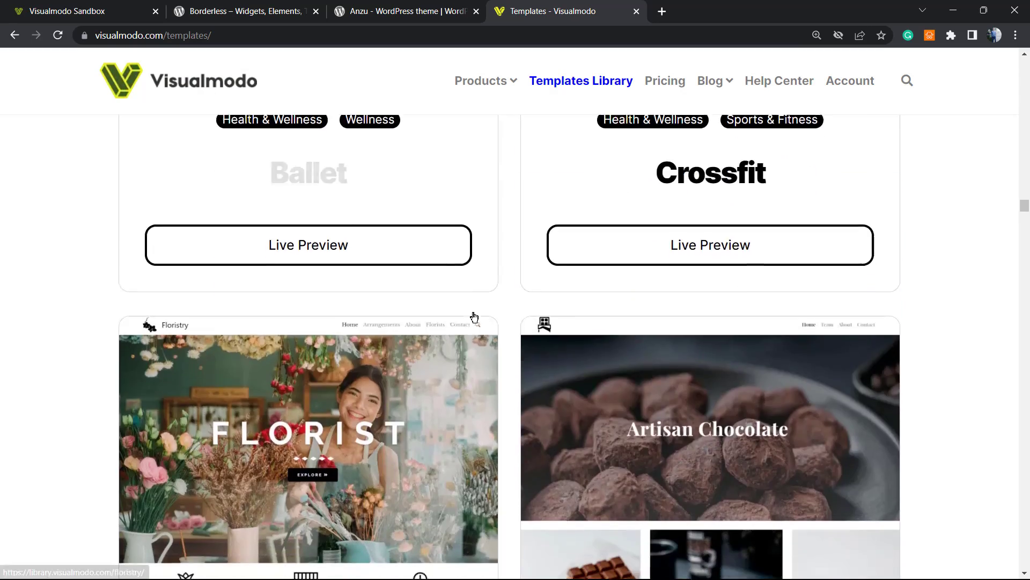
{"action": "scroll", "coordinate": [473, 314], "scroll_direction": "down", "scroll_amount": 5}
{"action": "scroll", "coordinate": [472, 312], "scroll_direction": "down", "scroll_amount": 5}
{"action": "scroll", "coordinate": [472, 312], "scroll_direction": "down", "scroll_amount": 4}
{"action": "scroll", "coordinate": [469, 319], "scroll_direction": "down", "scroll_amount": 4}
{"action": "scroll", "coordinate": [467, 318], "scroll_direction": "down", "scroll_amount": 5}
{"action": "scroll", "coordinate": [467, 318], "scroll_direction": "down", "scroll_amount": 4}
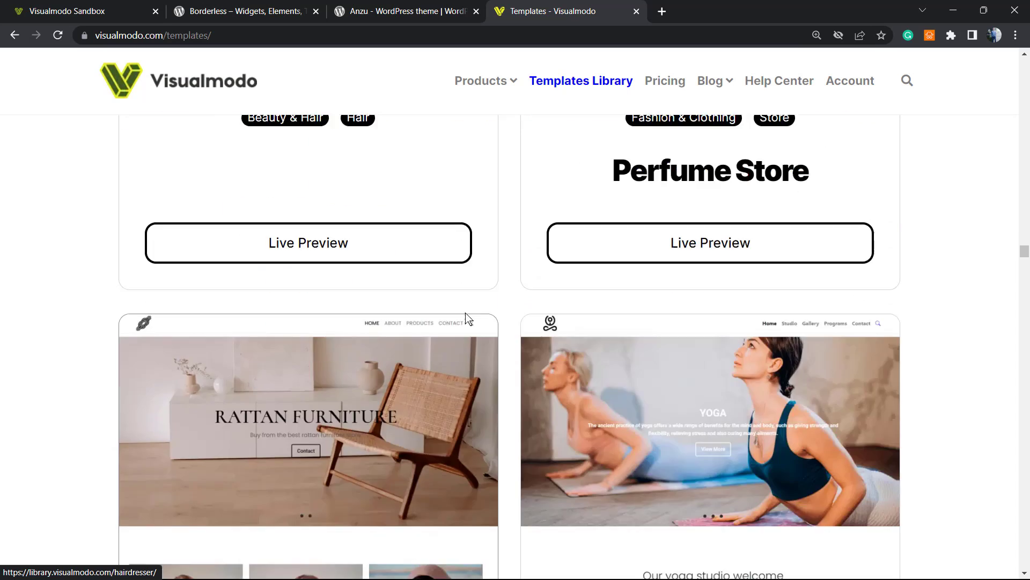
{"action": "scroll", "coordinate": [402, 289], "scroll_direction": "down", "scroll_amount": 4}
{"action": "scroll", "coordinate": [348, 266], "scroll_direction": "down", "scroll_amount": 5}
{"action": "scroll", "coordinate": [348, 266], "scroll_direction": "down", "scroll_amount": 3}
{"action": "scroll", "coordinate": [339, 193], "scroll_direction": "down", "scroll_amount": 3}
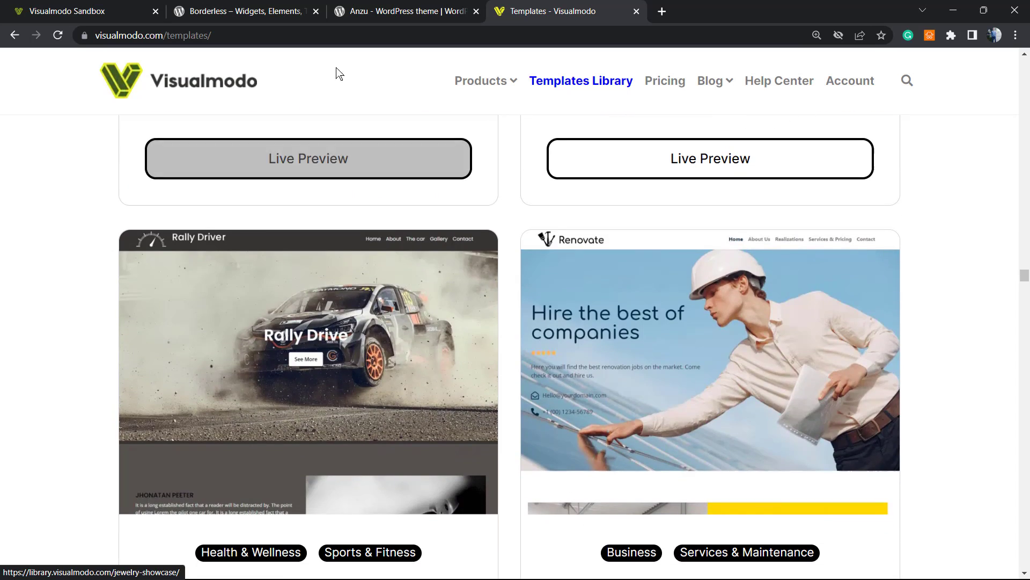